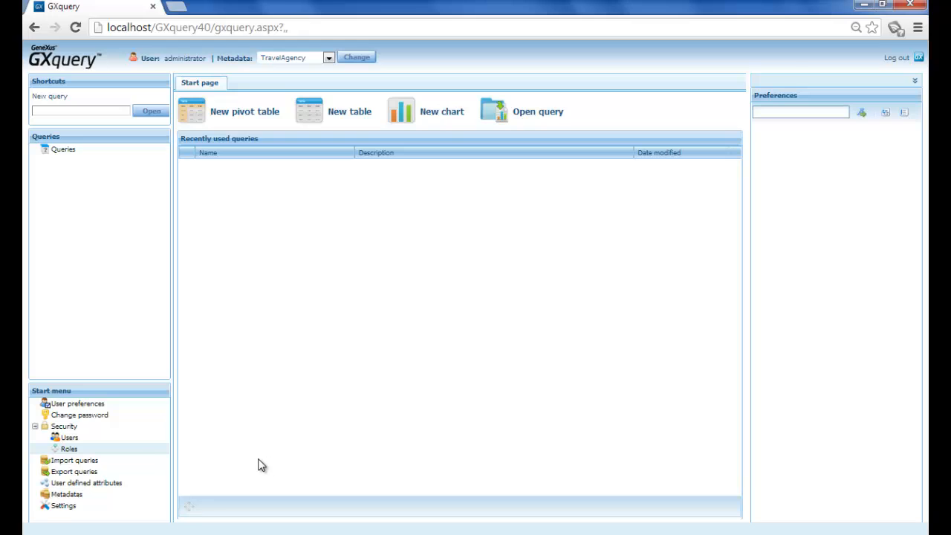
- Create a new security role with the name Seller and the description Seller
left_click(102, 451)
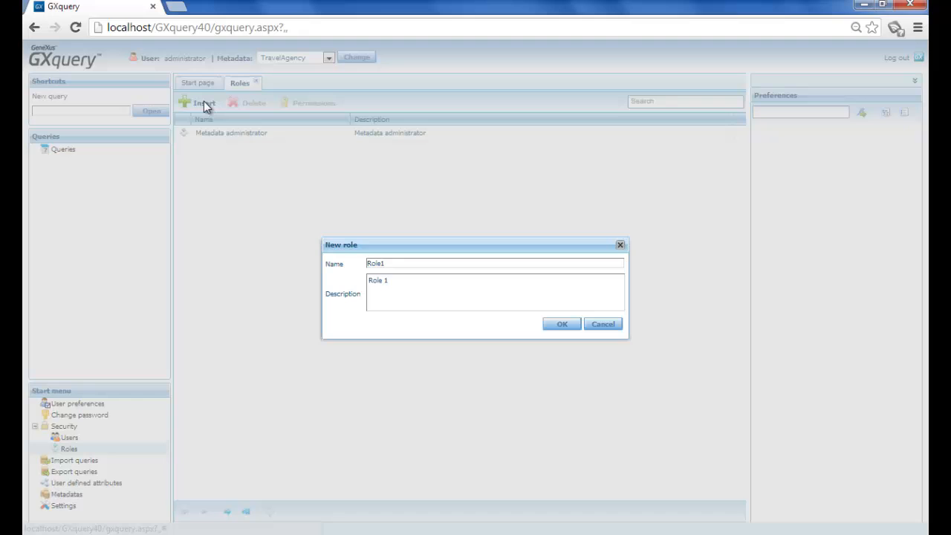
left_click(205, 104)
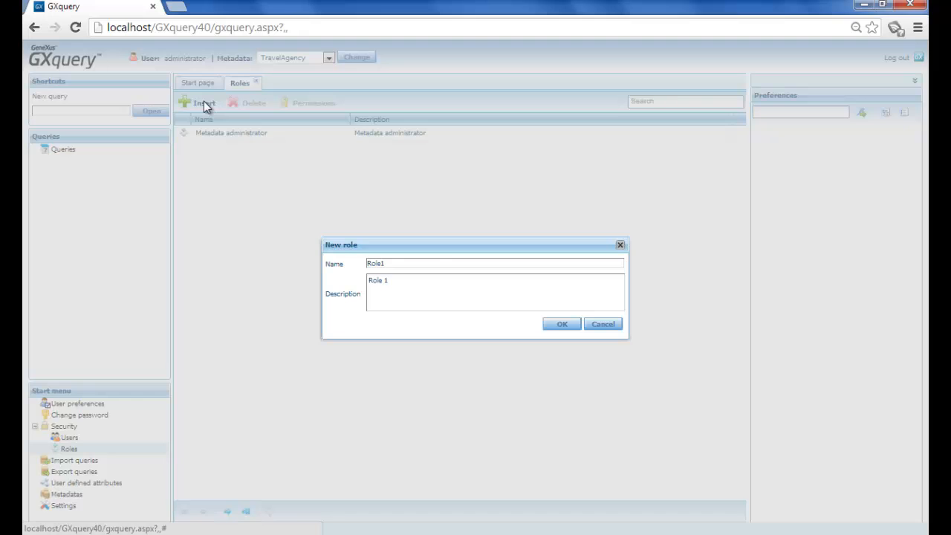
left_click(438, 263)
key("BackSpace")
key("BackSpace")
key("BackSpace")
key("BackSpace")
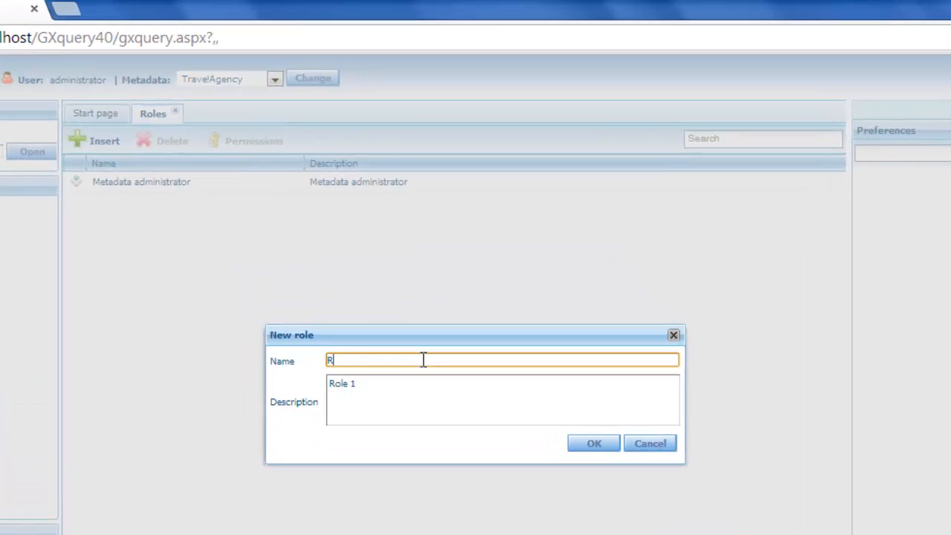
key("BackSpace")
type("Seller")
key("Tab")
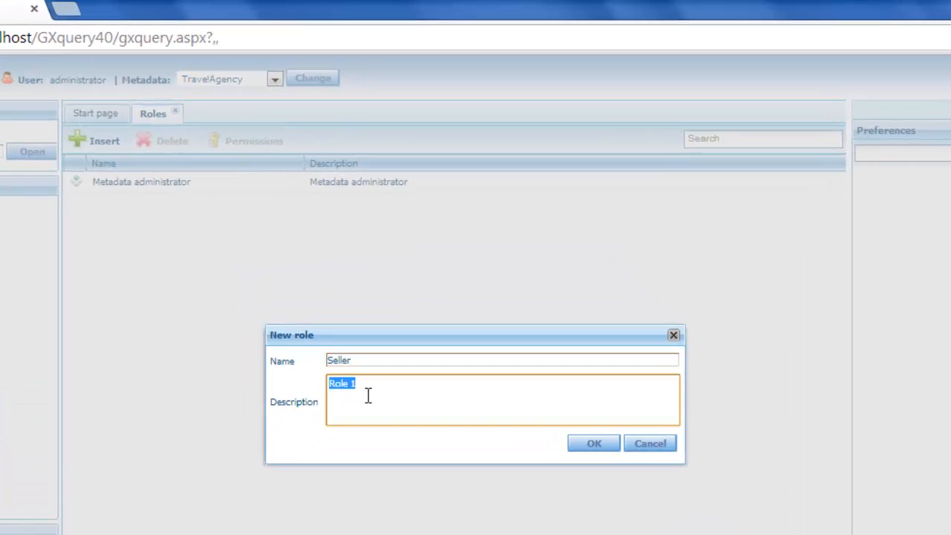
type("Seller")
left_click(601, 443)
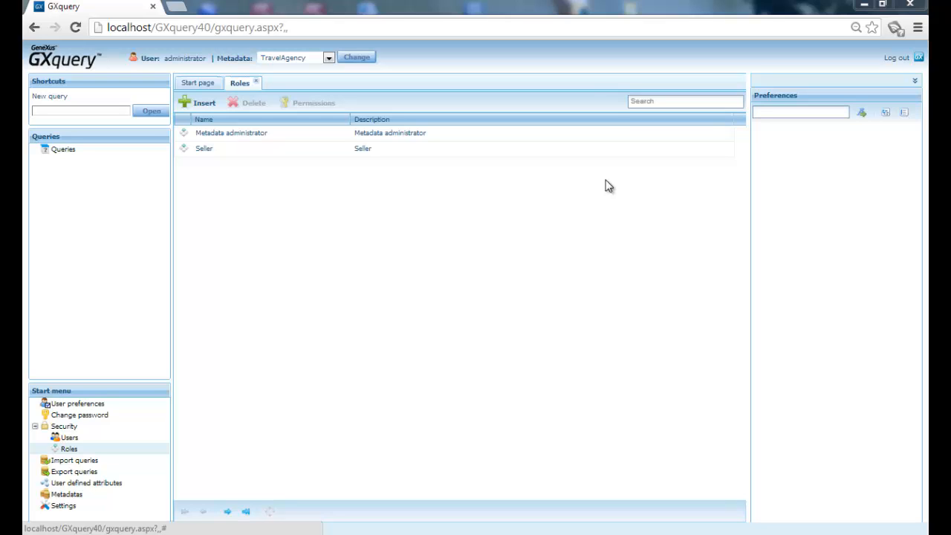
- Open the permissions of the Seller role and add the whole Country attribute group to it
left_click(332, 155)
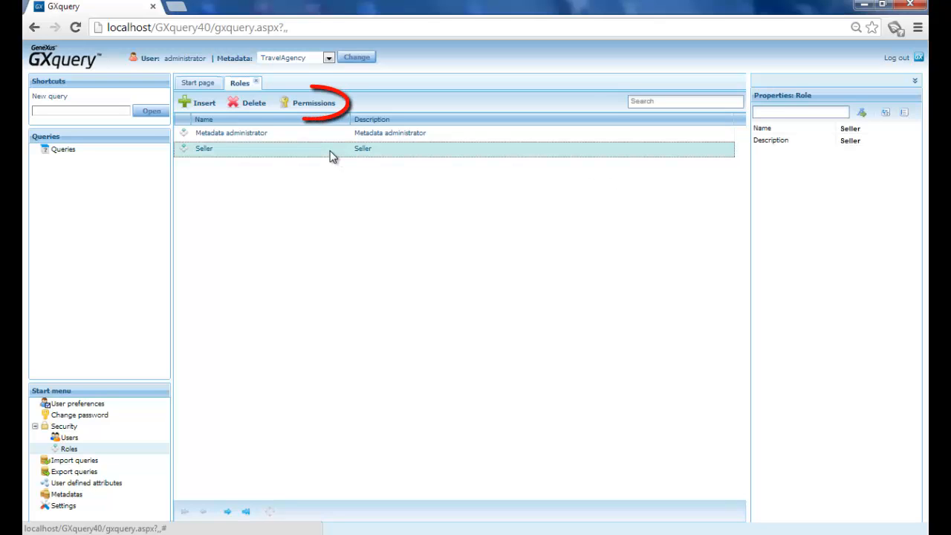
left_click(328, 109)
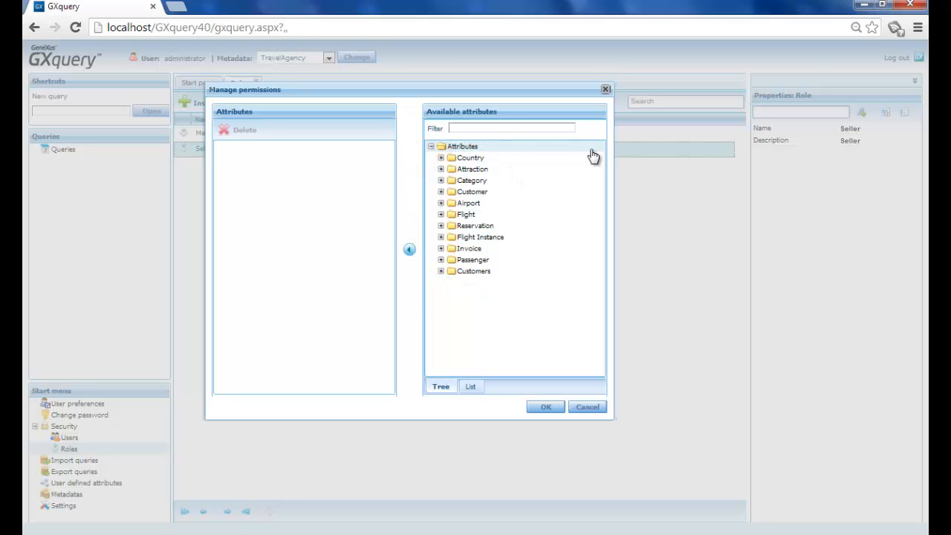
left_click(440, 158)
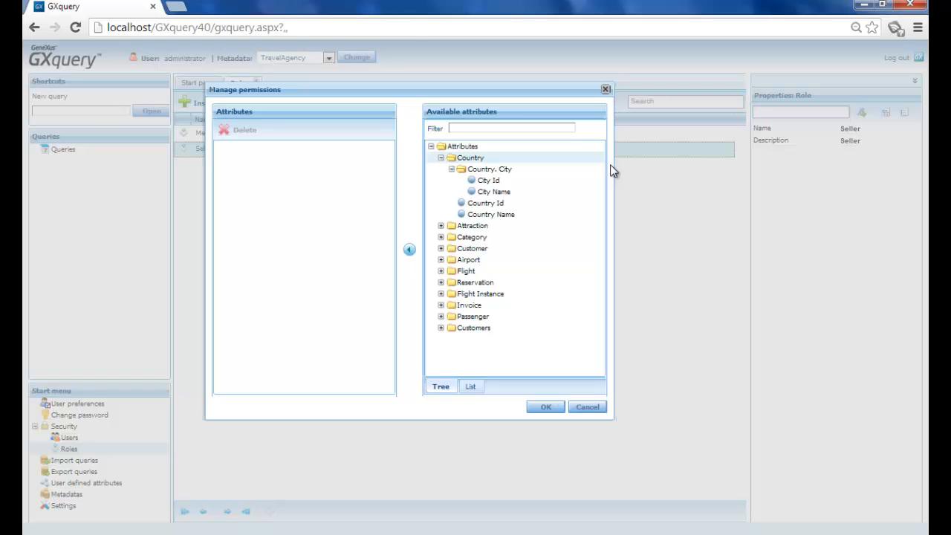
left_click(542, 207)
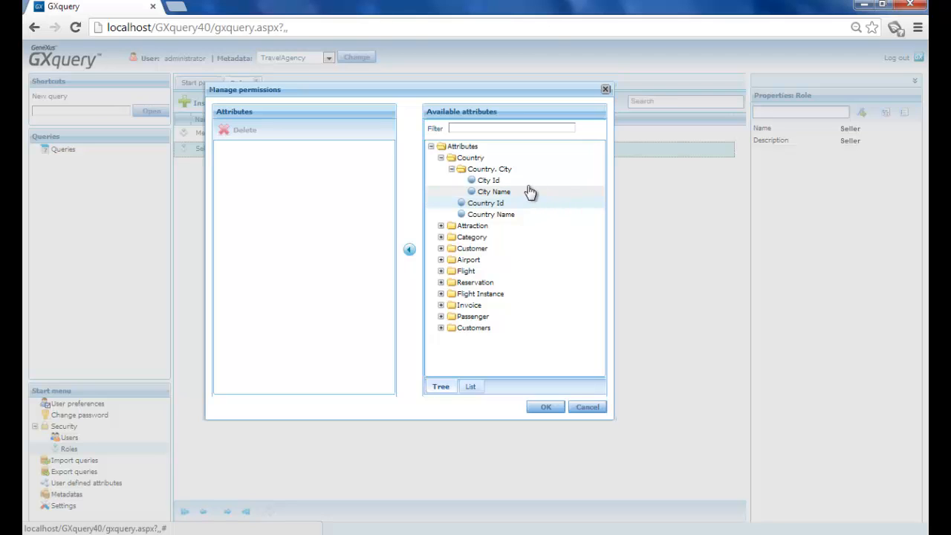
left_click(500, 162)
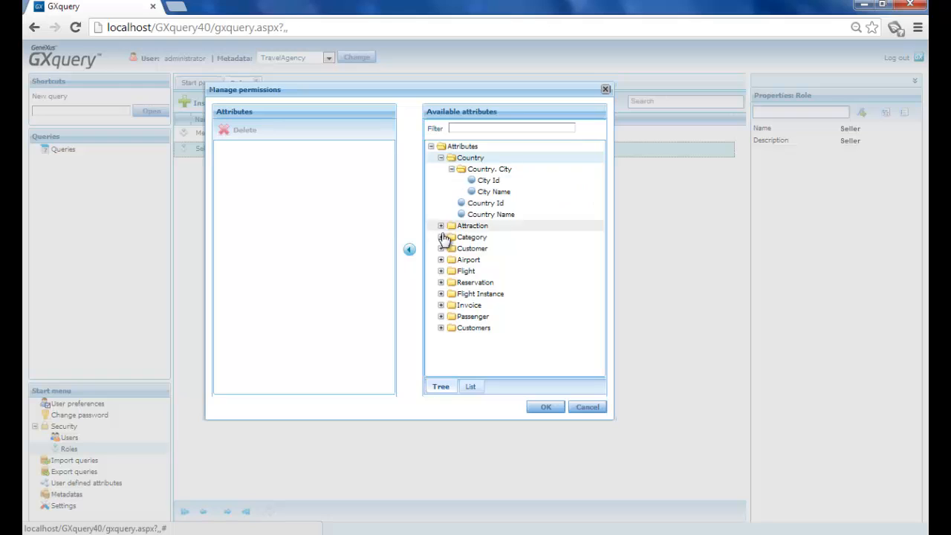
left_click(409, 250)
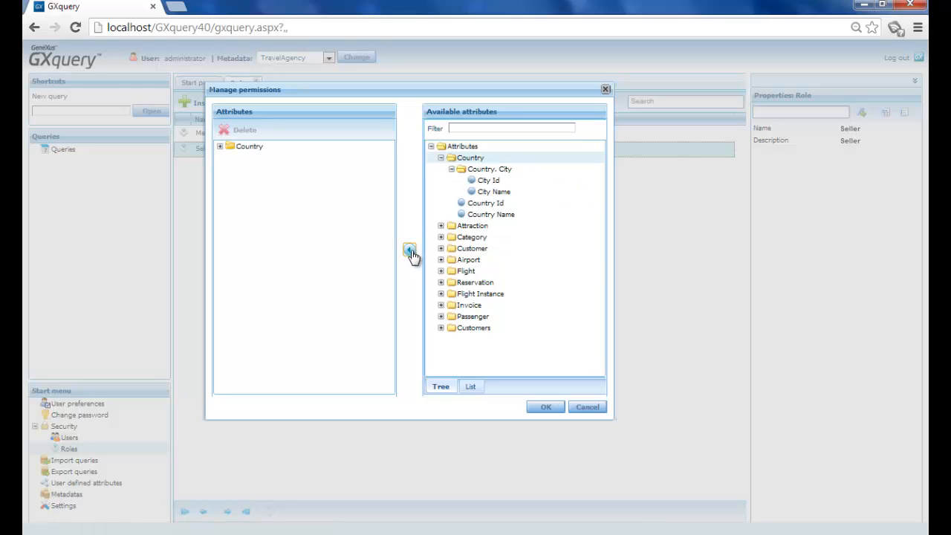
- Add the Attraction and Flight attribute groups to the Seller role's permissions and save them
left_click(474, 226)
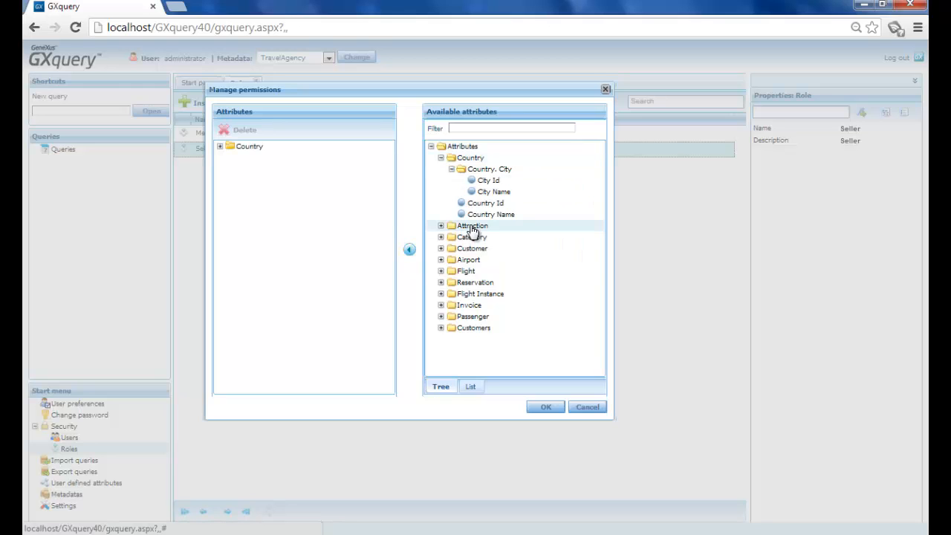
left_click(409, 251)
left_click(465, 272)
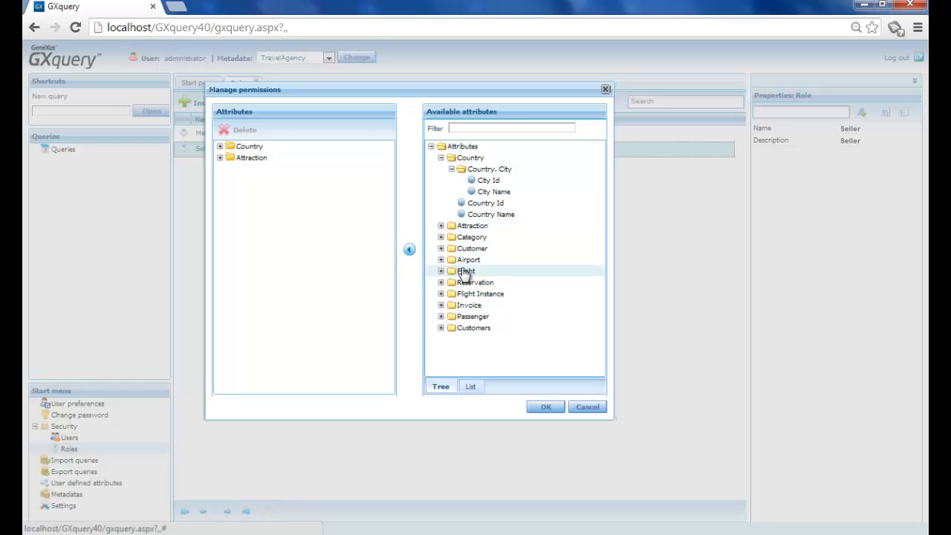
left_click(410, 251)
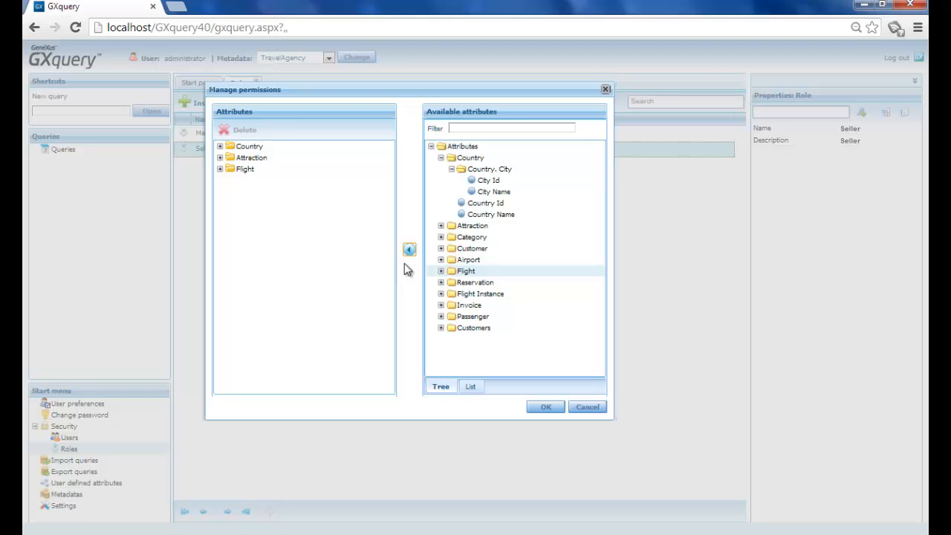
left_click(542, 406)
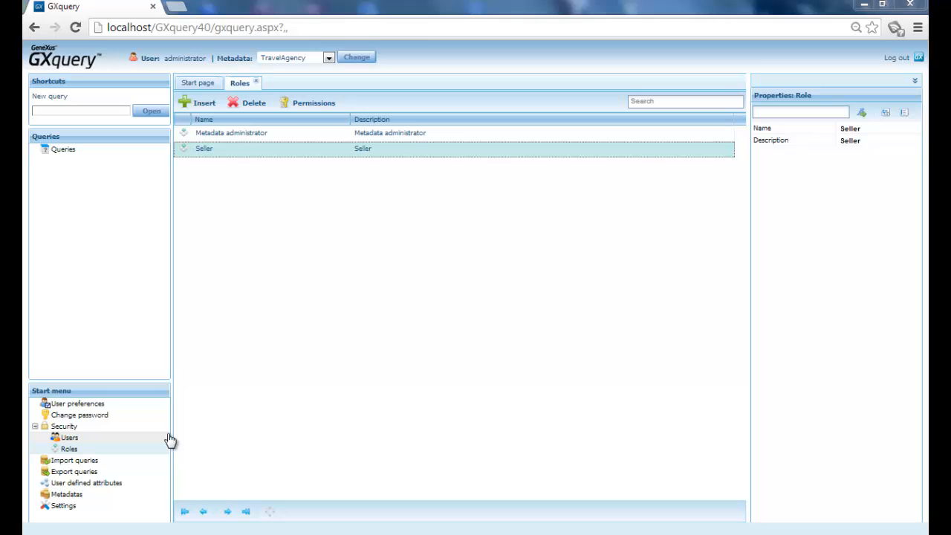
- Start a new user in the security users list and replace the default login with the person's user name
left_click(87, 439)
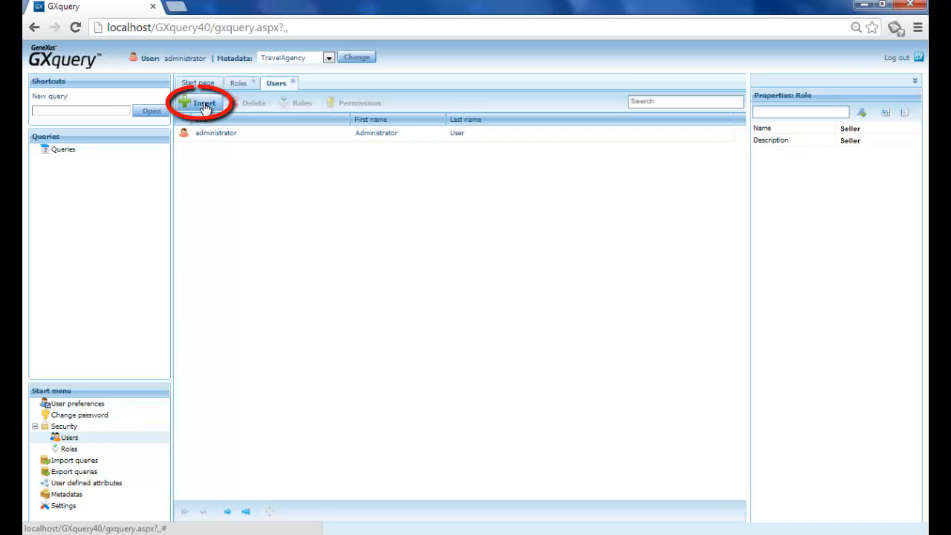
left_click(204, 105)
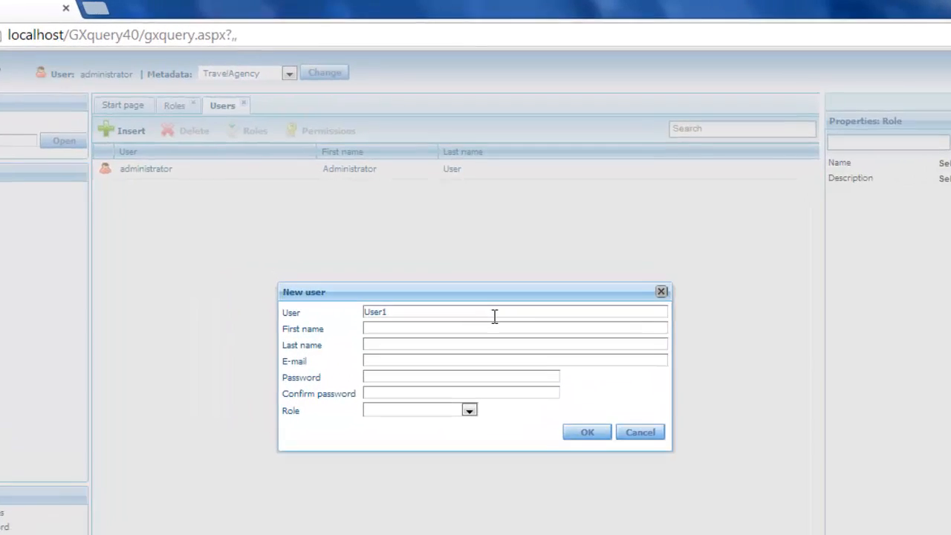
left_click(496, 336)
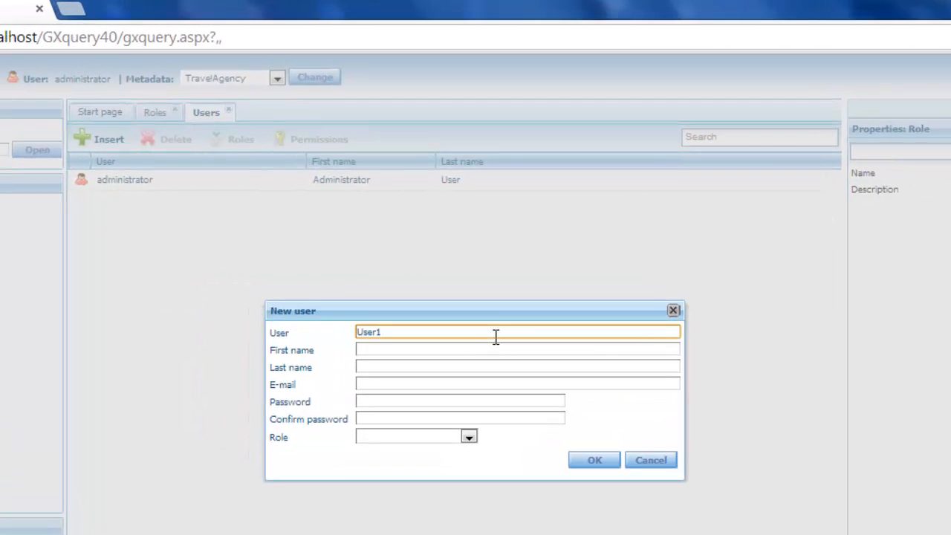
key("BackSpace")
key("BackSpace")
key("BackSpace")
key("BackSpace")
key("BackSpace")
type("jsmith")
- Fill in the new user's first name, last name and e-mail address
left_click(495, 351)
type("John")
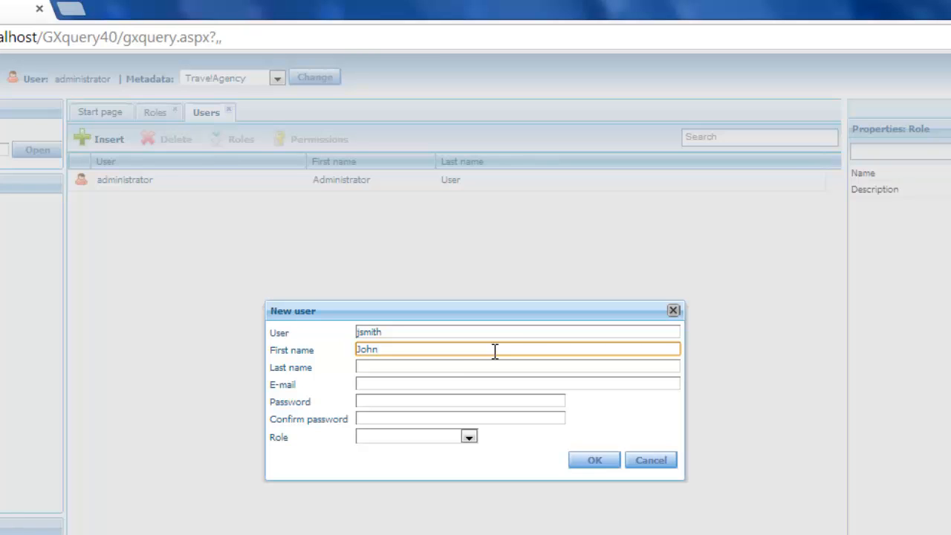
left_click(438, 365)
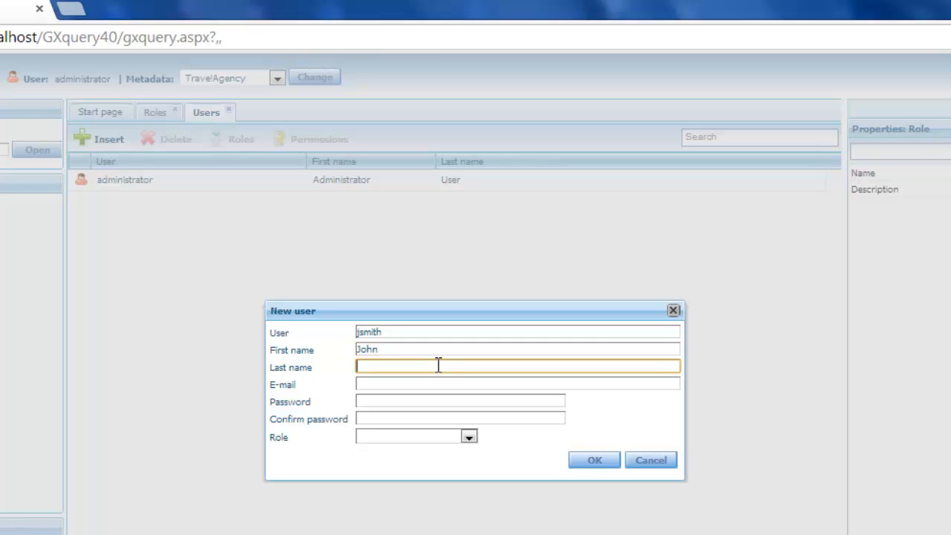
type("Smith")
left_click(441, 383)
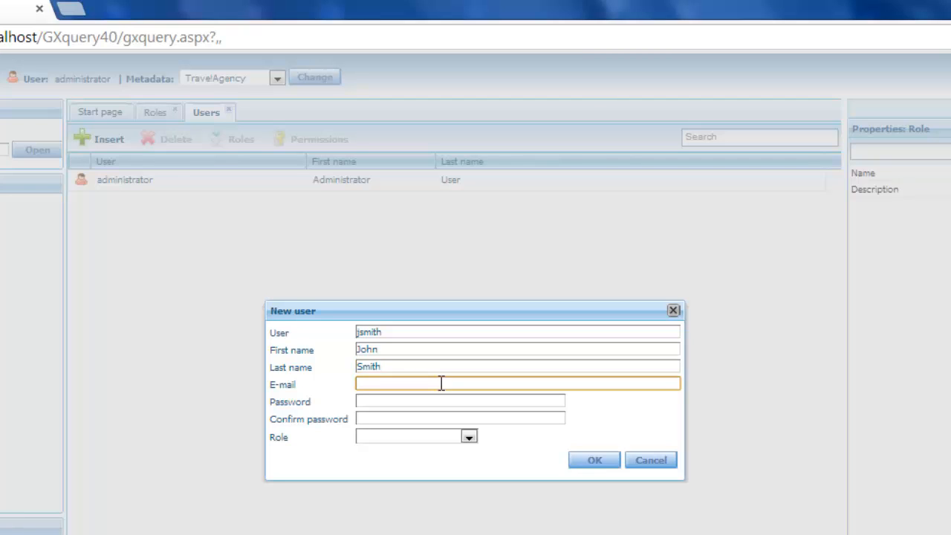
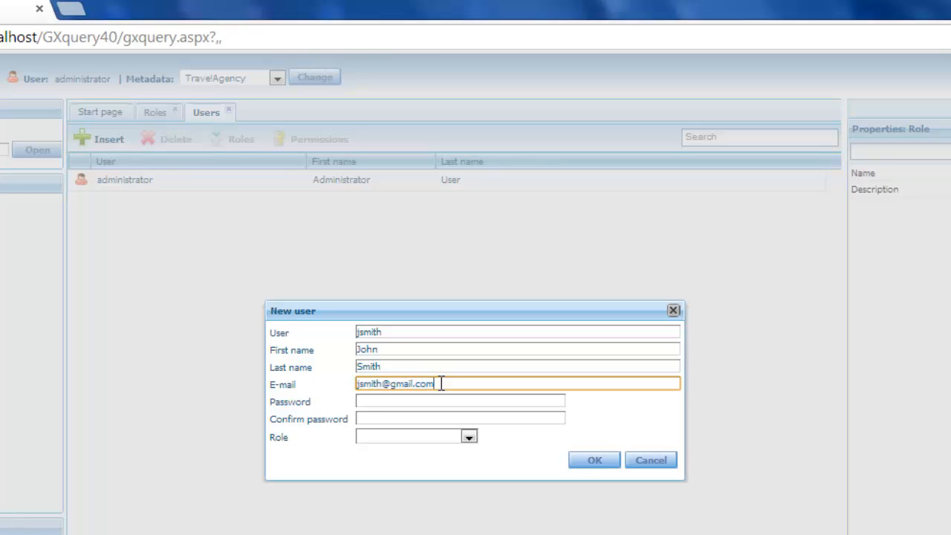
- Enter the new user's account password and repeat it in the confirmation field
key("Tab")
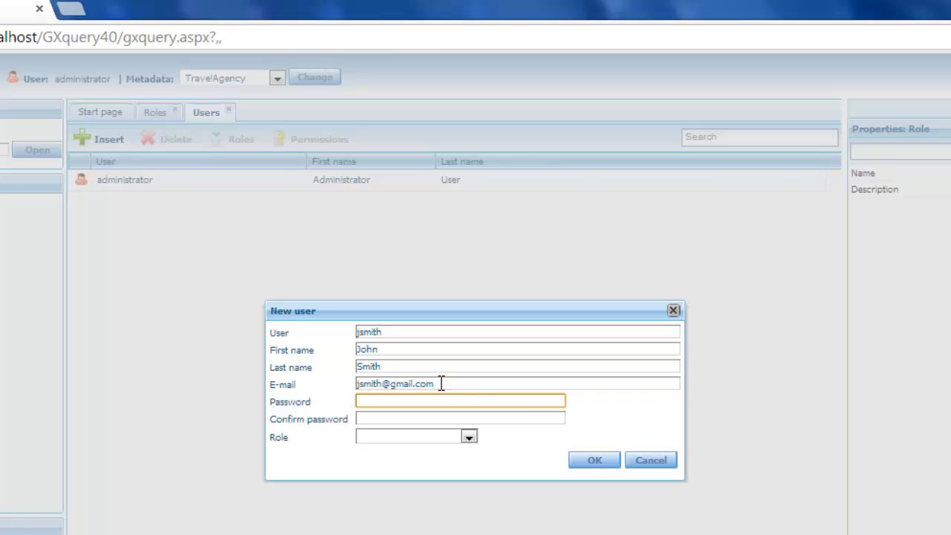
type("passwd")
key("Tab")
type("passwd")
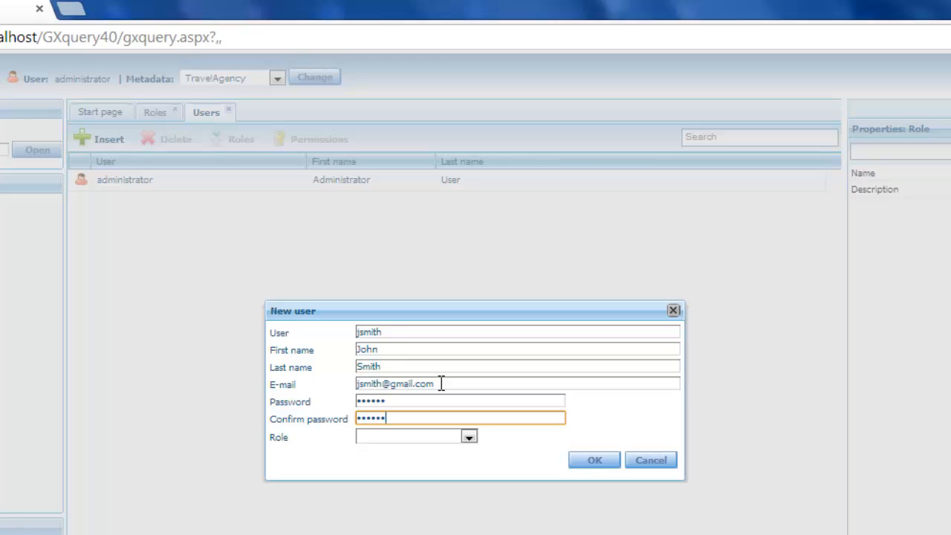
- Assign the Seller role to the new user and save the account
left_click(469, 437)
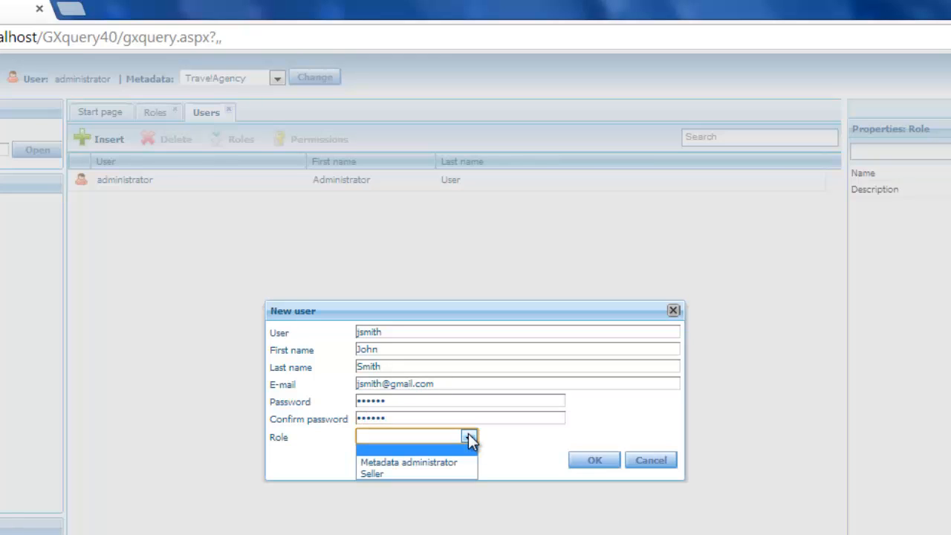
left_click(446, 473)
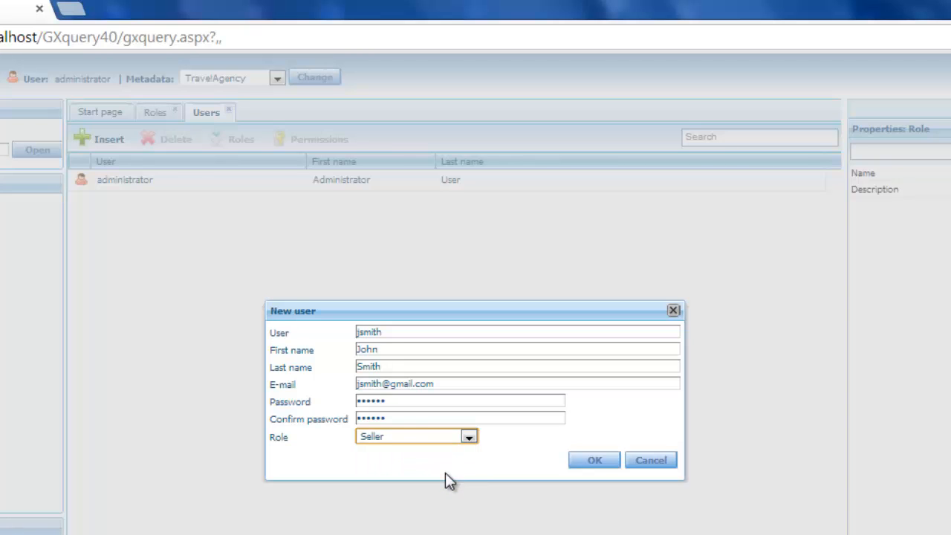
left_click(592, 462)
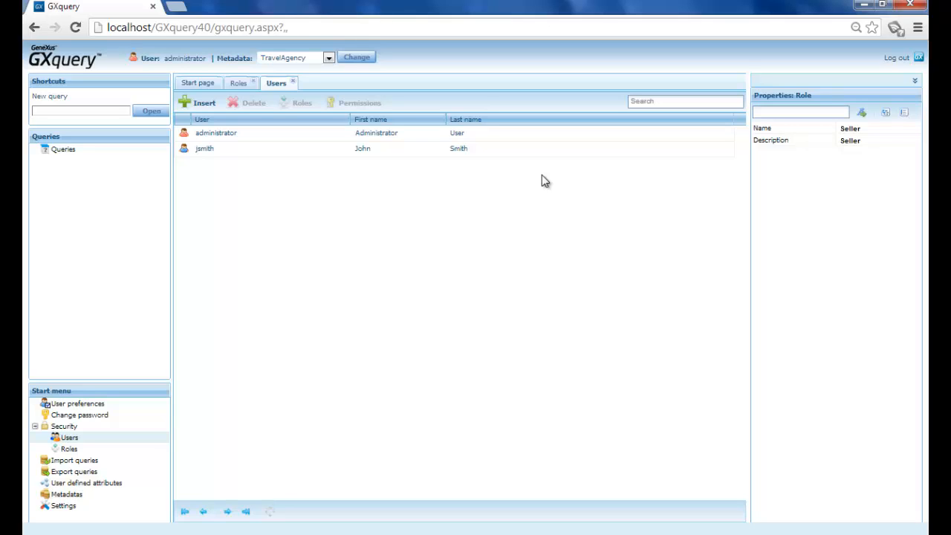
- Select the newly created user and review its properties and the additional actions available for it
left_click(501, 155)
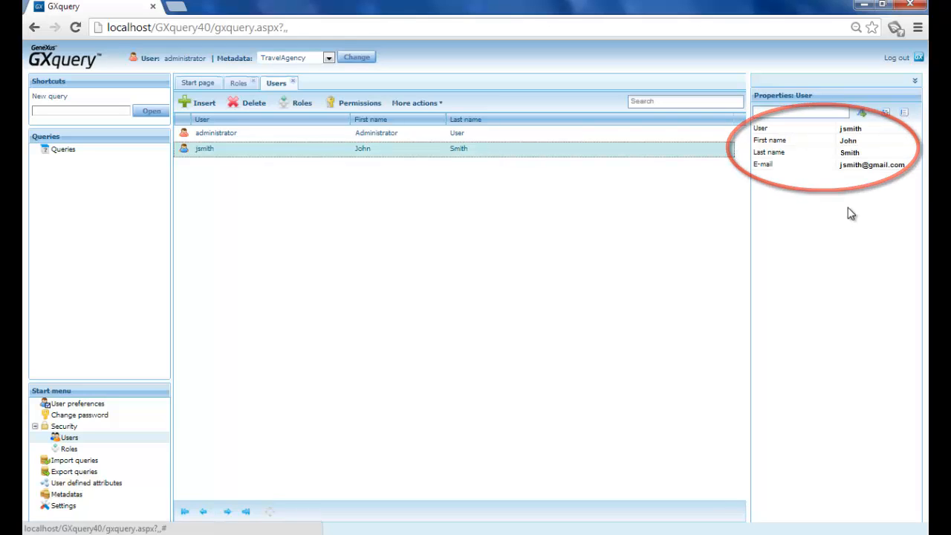
left_click(880, 140)
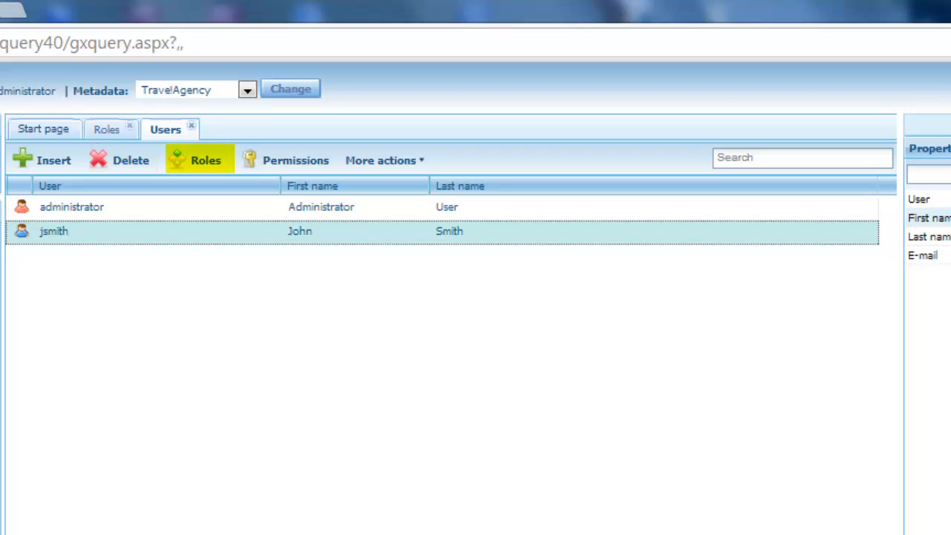
left_click(414, 165)
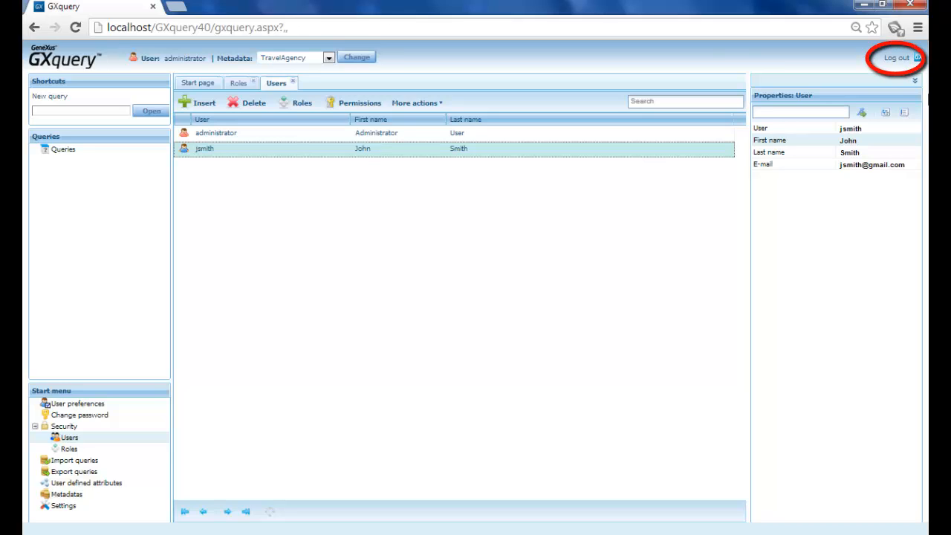
- Log out of the administrator account and sign in with the new user's user name and password
left_click(898, 60)
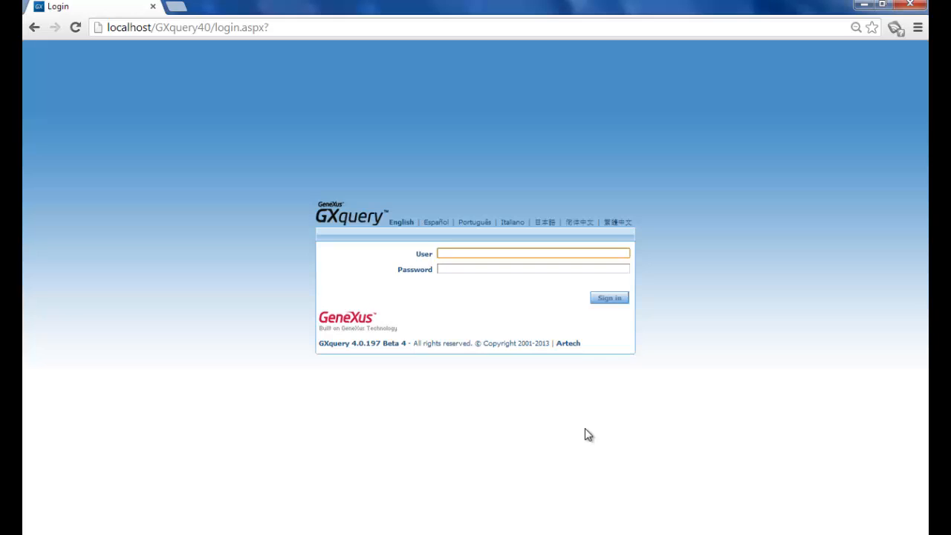
type("jsmith")
key("Tab")
type("••••••")
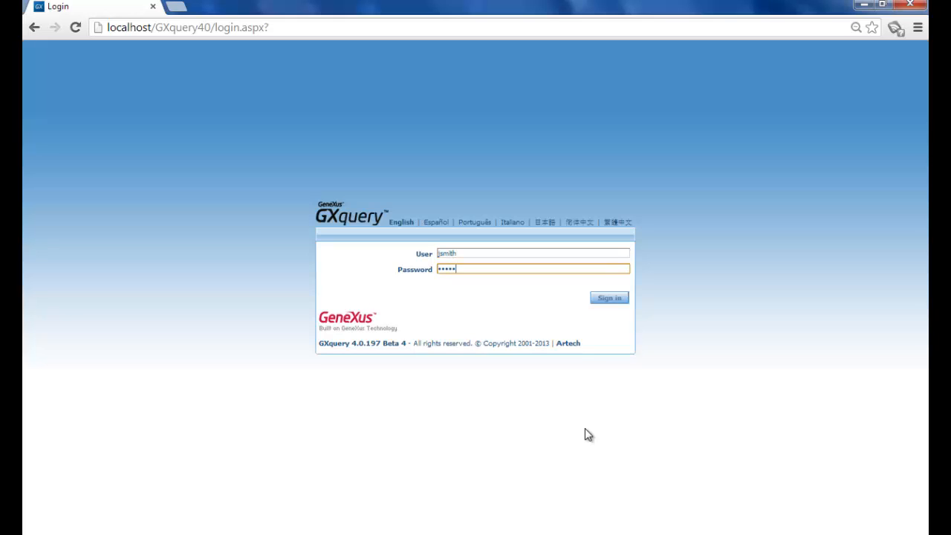
left_click(608, 298)
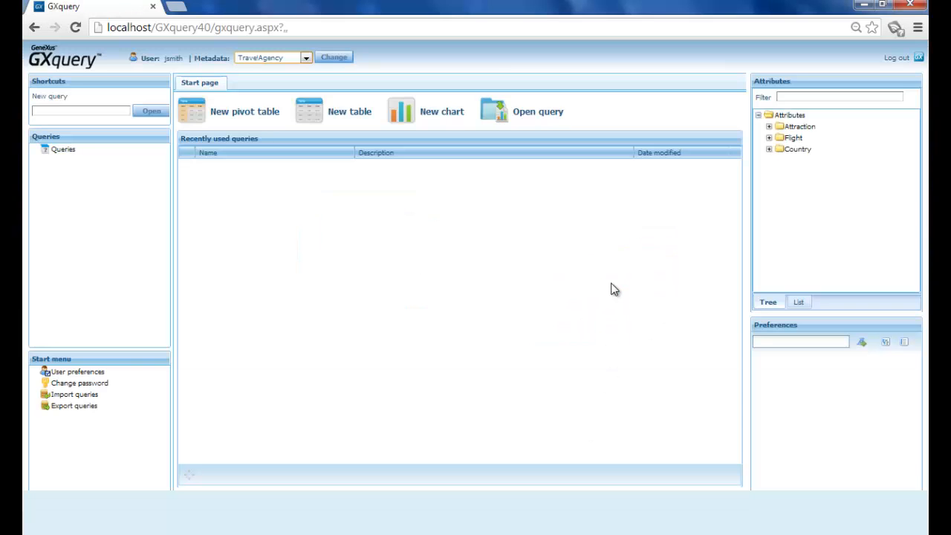